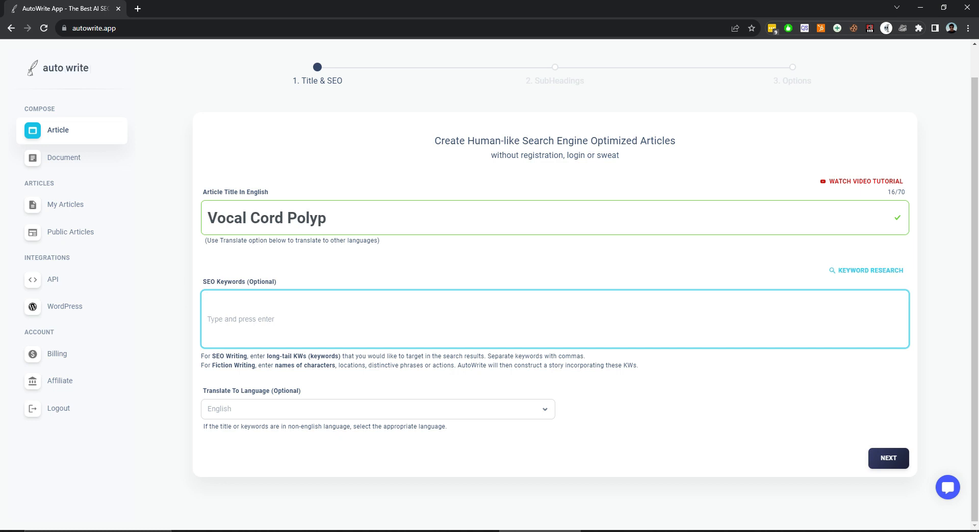
# Open the keyword research for the article title and look through the available search engine locations.
pyautogui.click(870, 270)
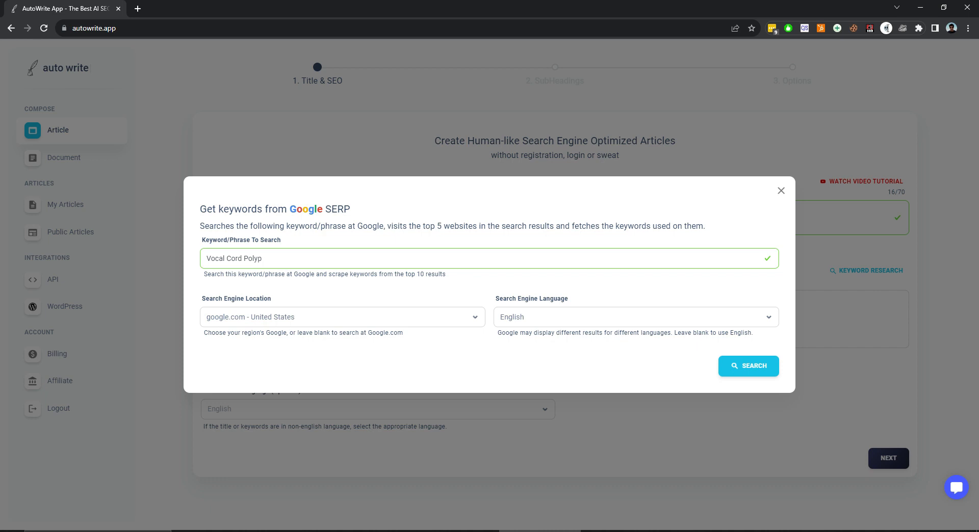
pyautogui.click(262, 259)
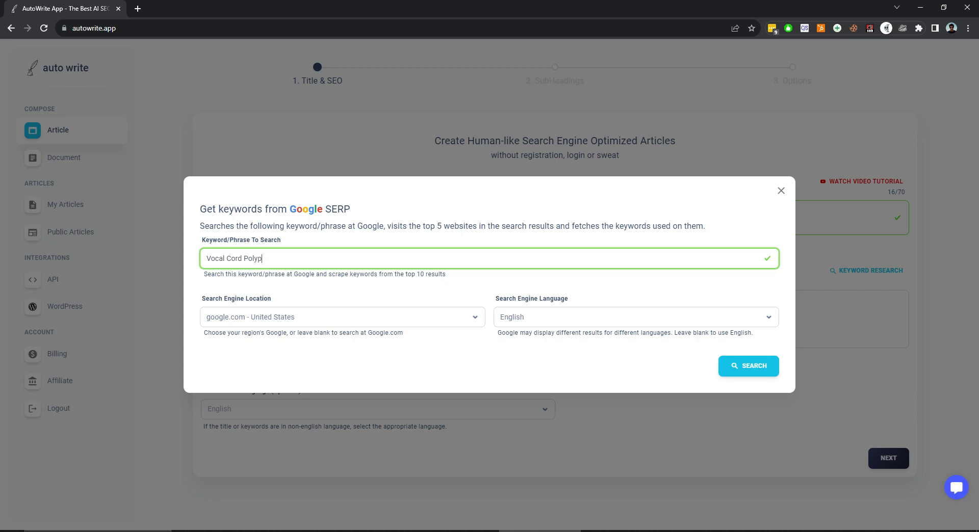
pyautogui.click(342, 318)
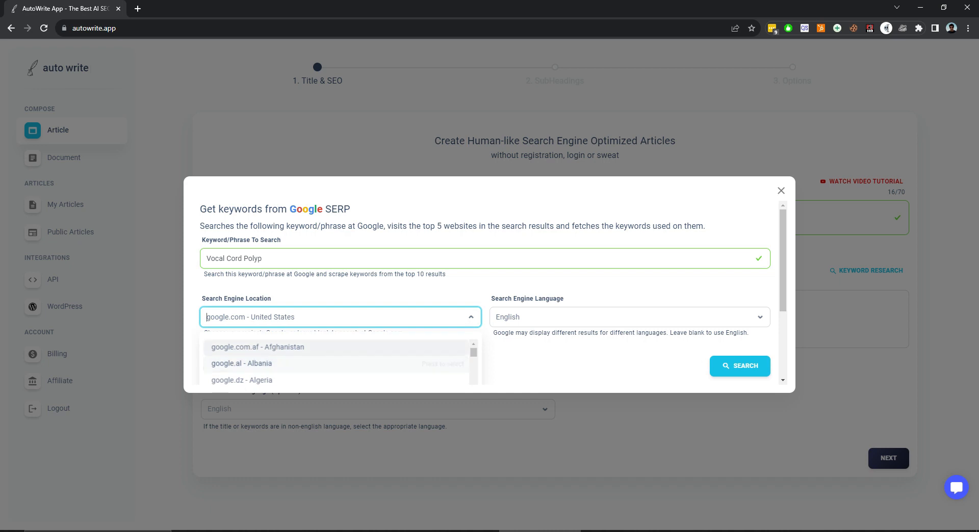
pyautogui.scroll(-2, 343, 327)
pyautogui.scroll(-1, 342, 327)
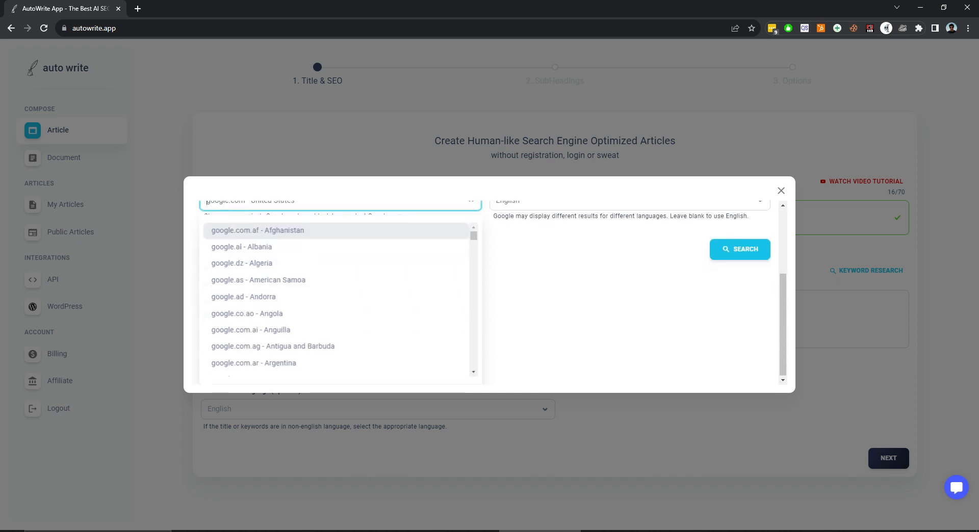
pyautogui.scroll(-3, 337, 275)
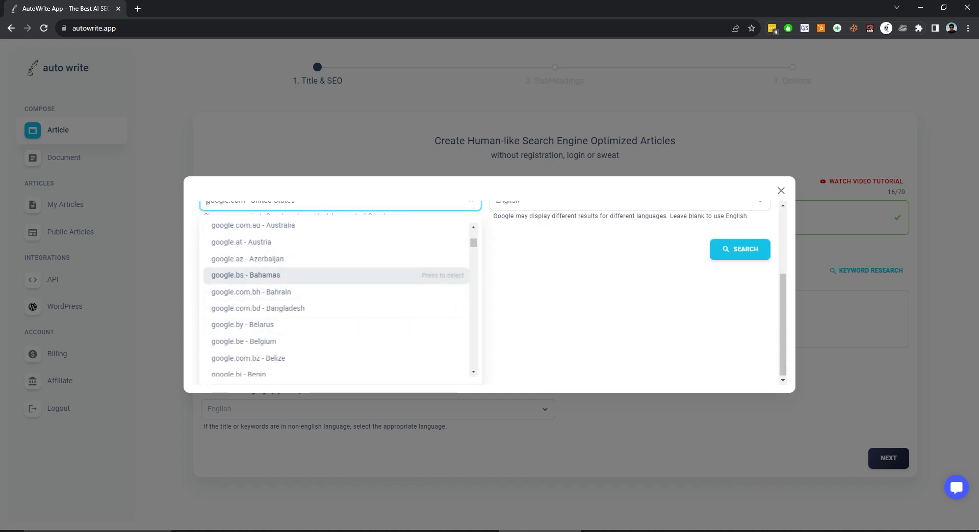
pyautogui.scroll(-8, 337, 286)
pyautogui.scroll(-3, 336, 275)
pyautogui.click(556, 288)
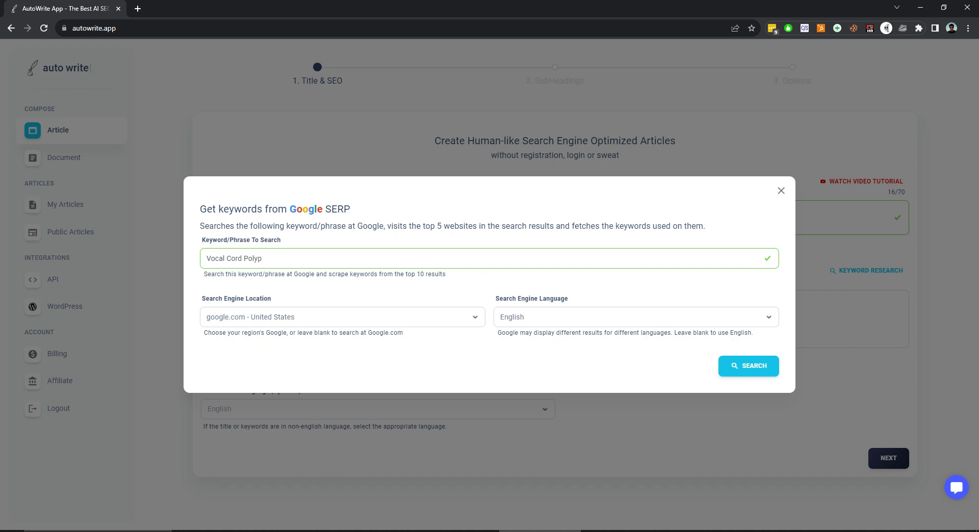
pyautogui.tripleClick(234, 258)
pyautogui.write('World cup')
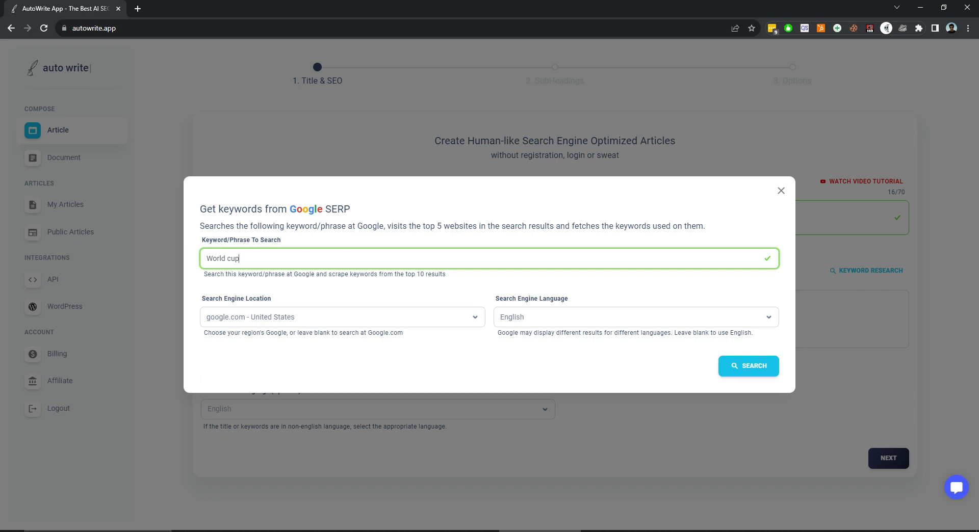
pyautogui.click(341, 318)
pyautogui.write('india')
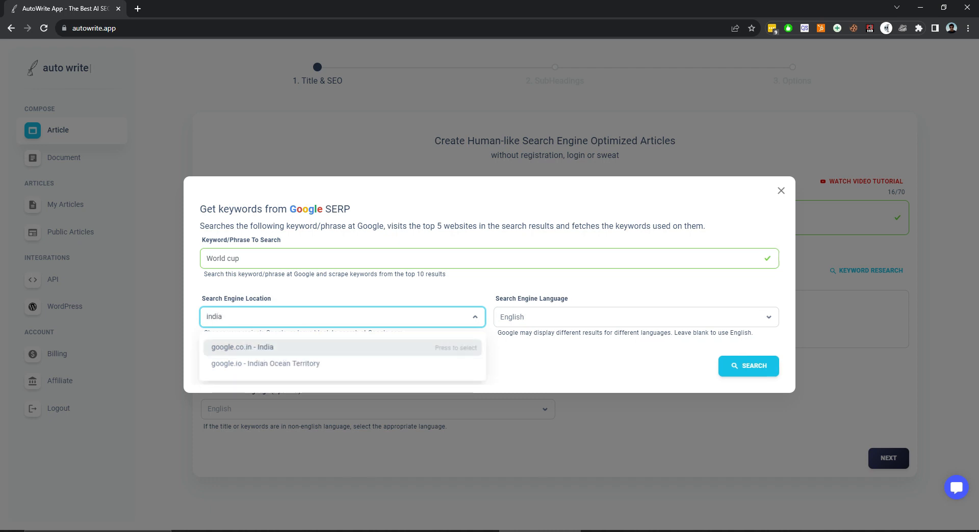
pyautogui.press('BackSpace')
pyautogui.press('BackSpace')
pyautogui.press('BackSpace')
pyautogui.press('BackSpace')
pyautogui.press('BackSpace')
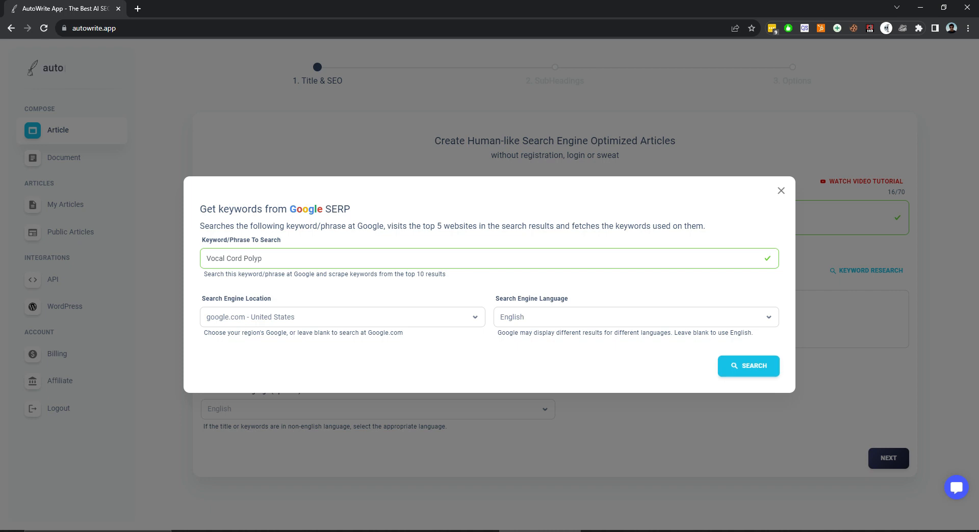
# Search for "Vocal Cord Polyp" keywords and select the high volume ones "vocal cord nodules and polyps" and "polyps of the vocal cords".
pyautogui.click(749, 366)
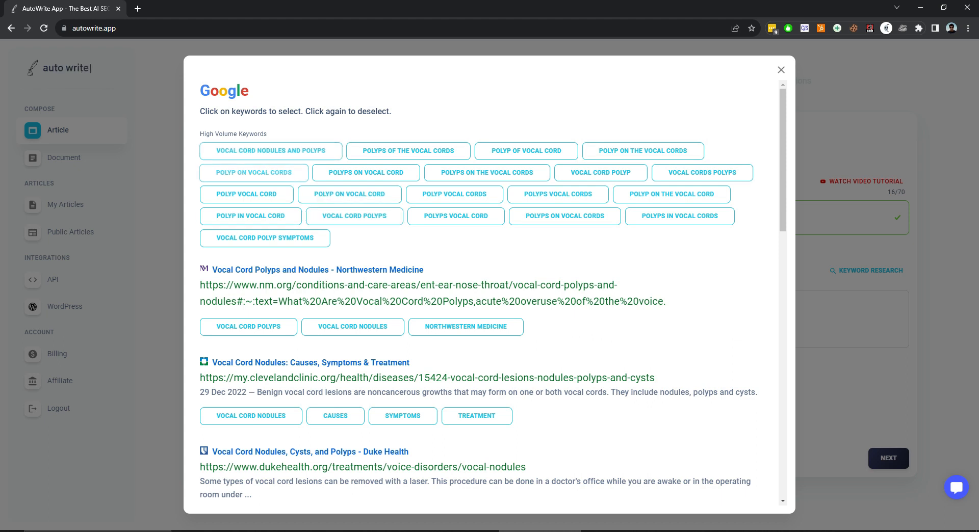
pyautogui.click(270, 151)
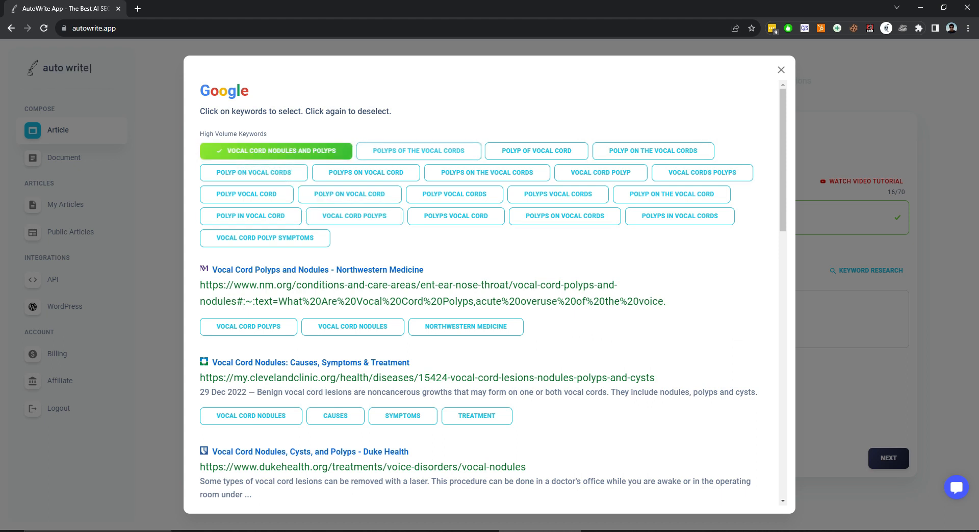
pyautogui.click(418, 151)
pyautogui.click(366, 173)
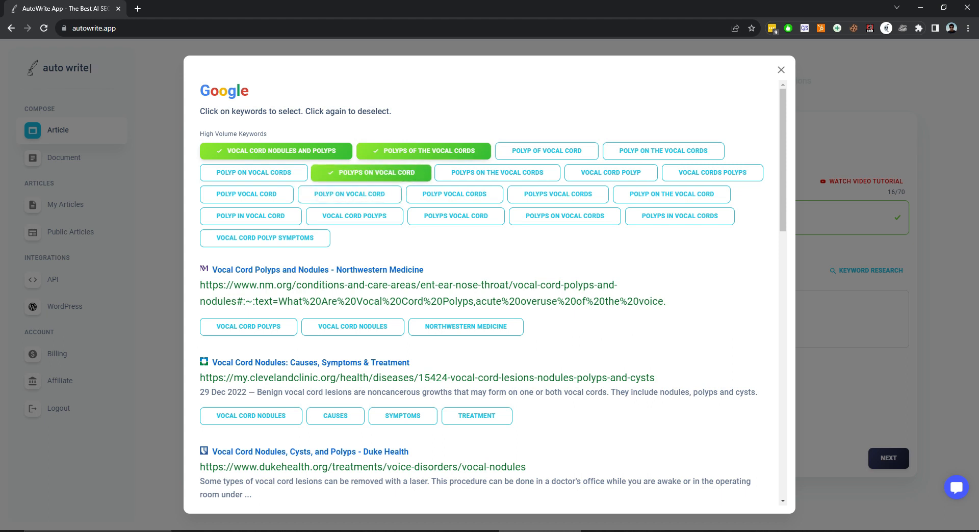
pyautogui.click(371, 173)
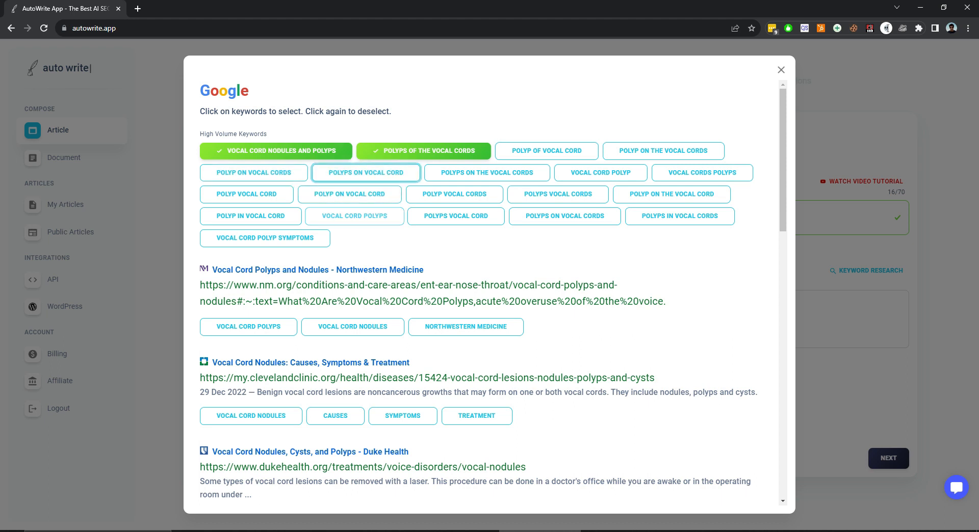
# Review the keywords suggested under each ranking website in the Google results.
pyautogui.scroll(-2, 484, 293)
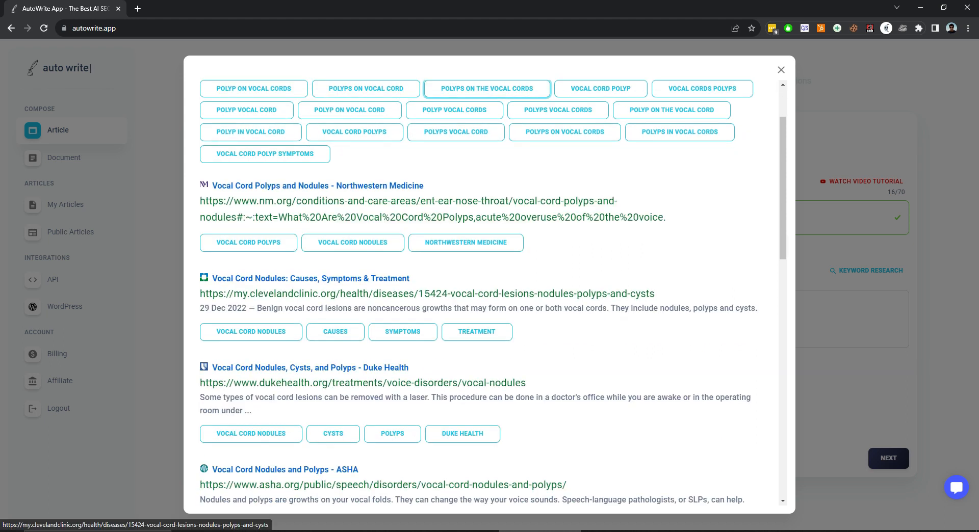
pyautogui.scroll(-2, 484, 294)
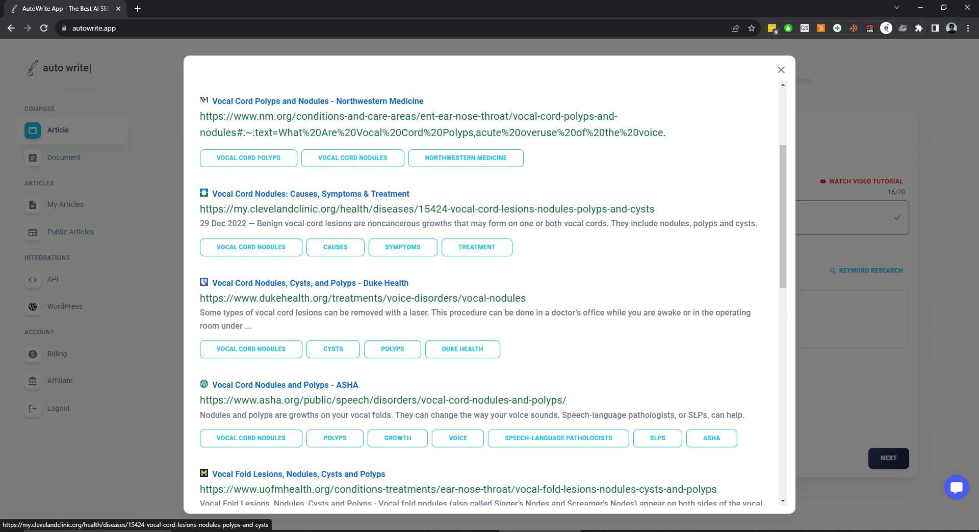
pyautogui.scroll(-2, 357, 204)
pyautogui.scroll(-12, 485, 293)
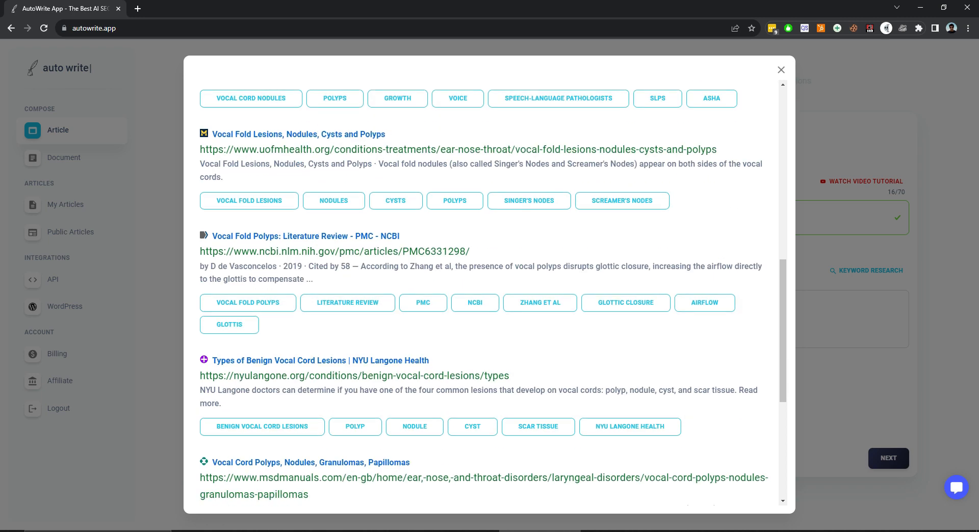
pyautogui.scroll(15, 484, 293)
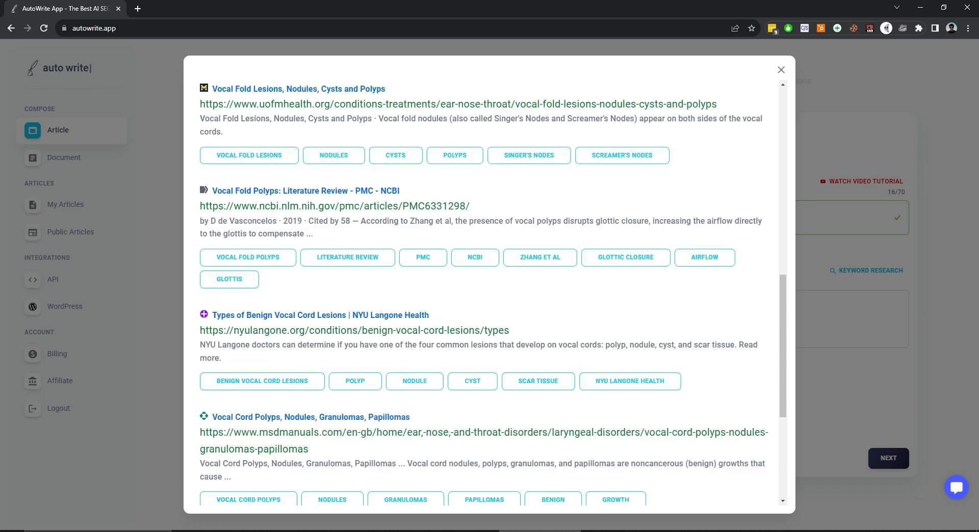
pyautogui.scroll(1, 485, 294)
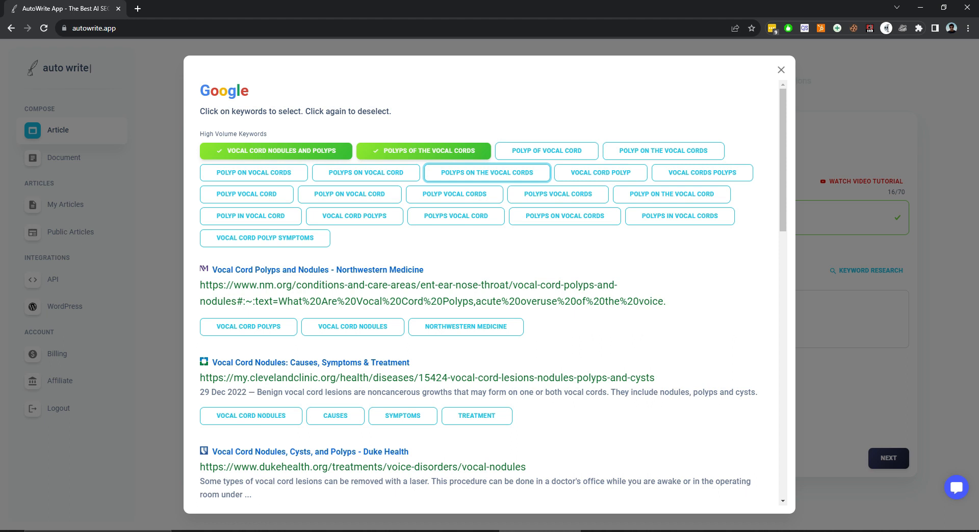
pyautogui.scroll(-3, 357, 399)
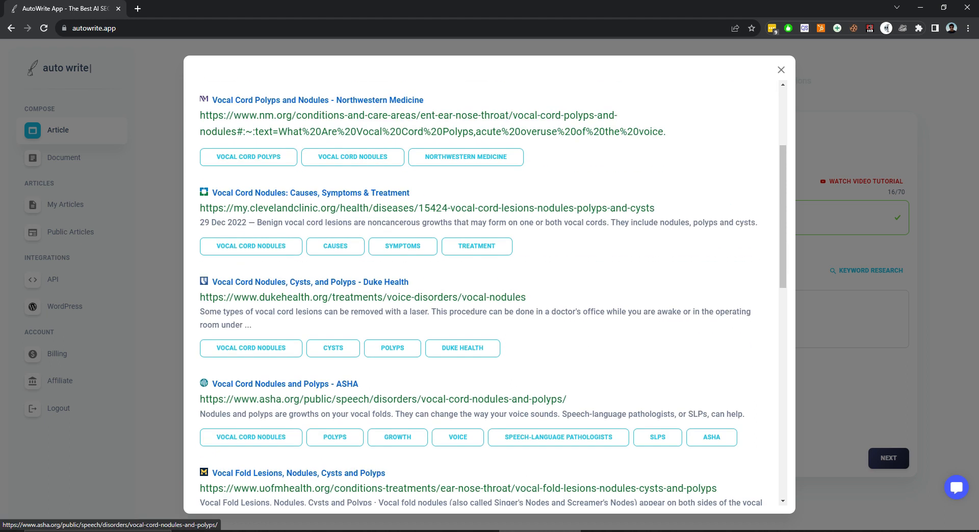
pyautogui.scroll(-2, 357, 400)
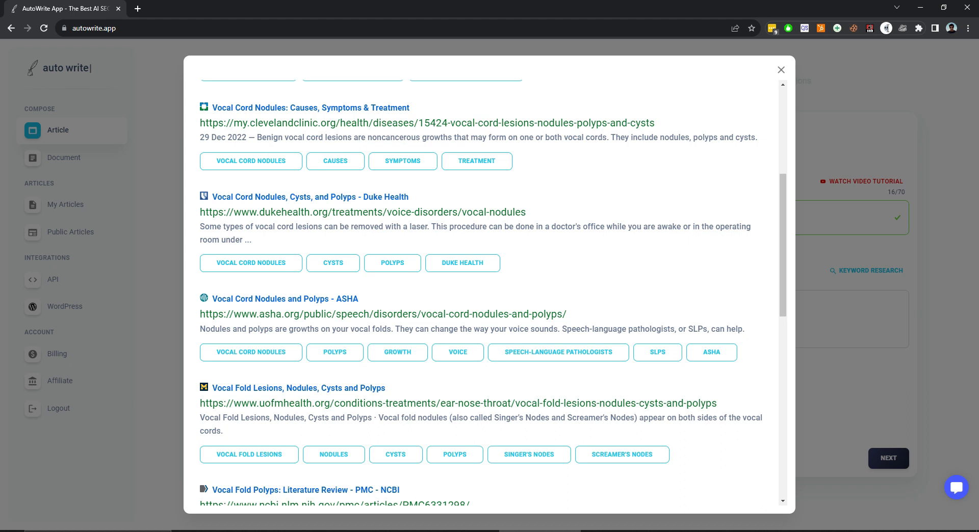
pyautogui.scroll(3, 357, 400)
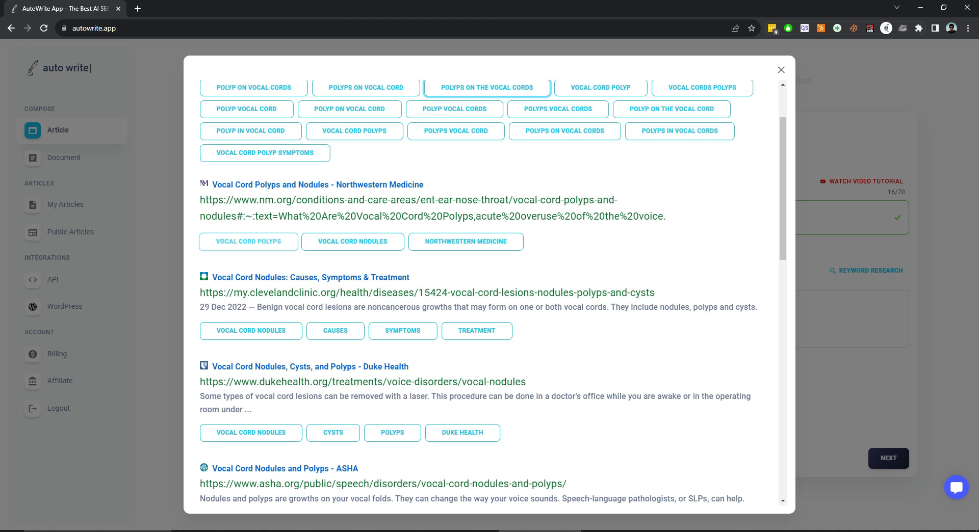
# Select Vocal Fold Polyps (NCBI), Vocal Fold Lesions (uofmhealth.org), and Vocal Cord Nodules under both the ASHA and Duke Health results.
pyautogui.scroll(-6, 357, 335)
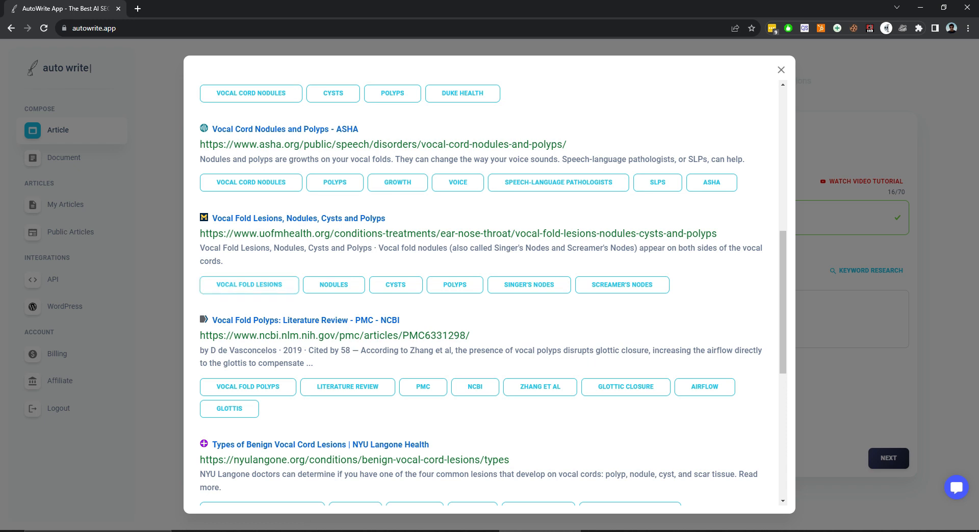
pyautogui.scroll(-2, 250, 387)
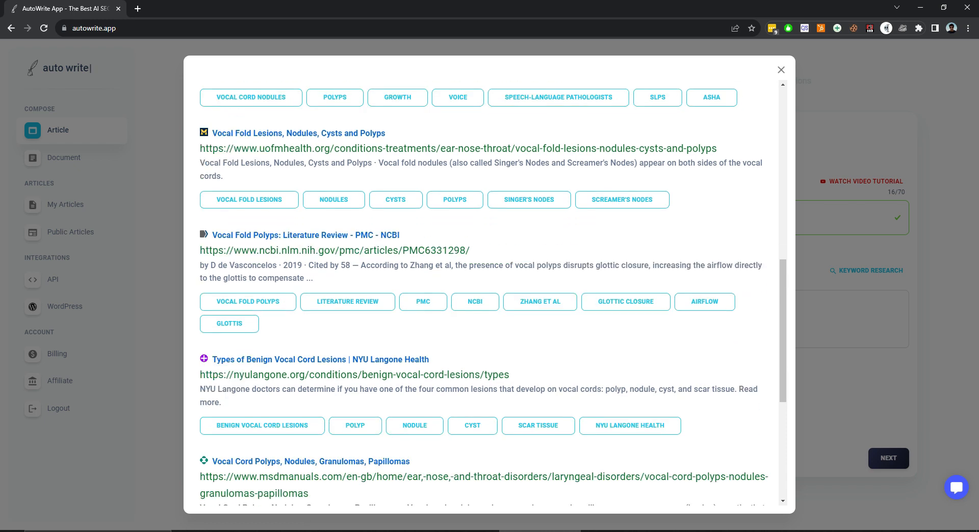
pyautogui.click(253, 302)
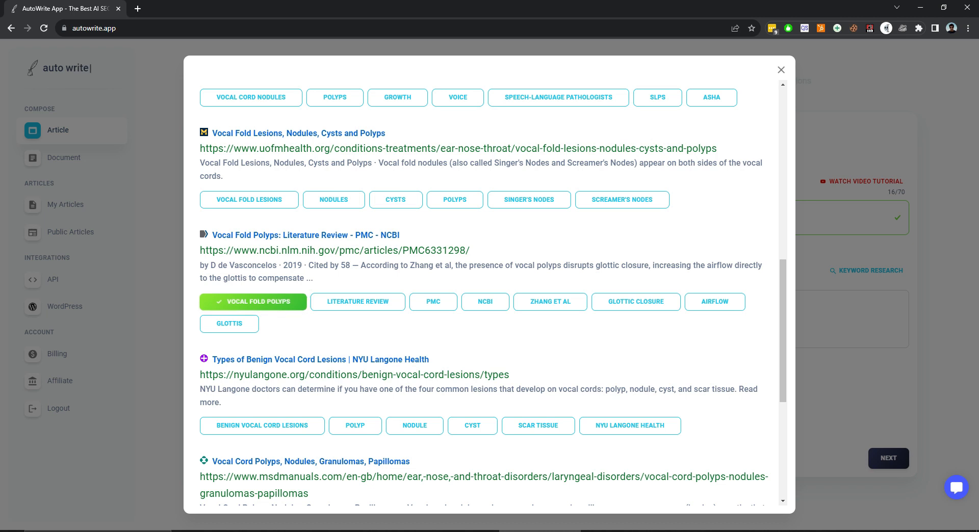
pyautogui.click(250, 200)
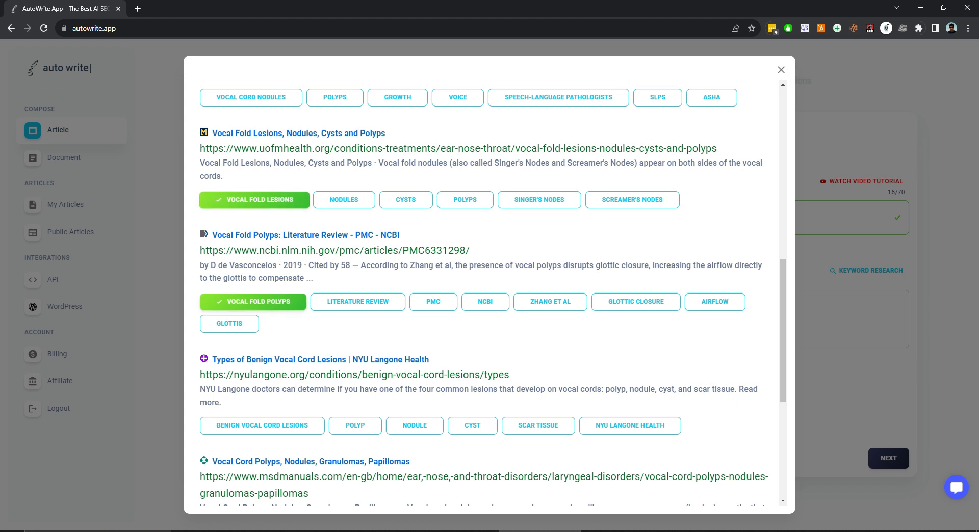
pyautogui.scroll(2, 254, 184)
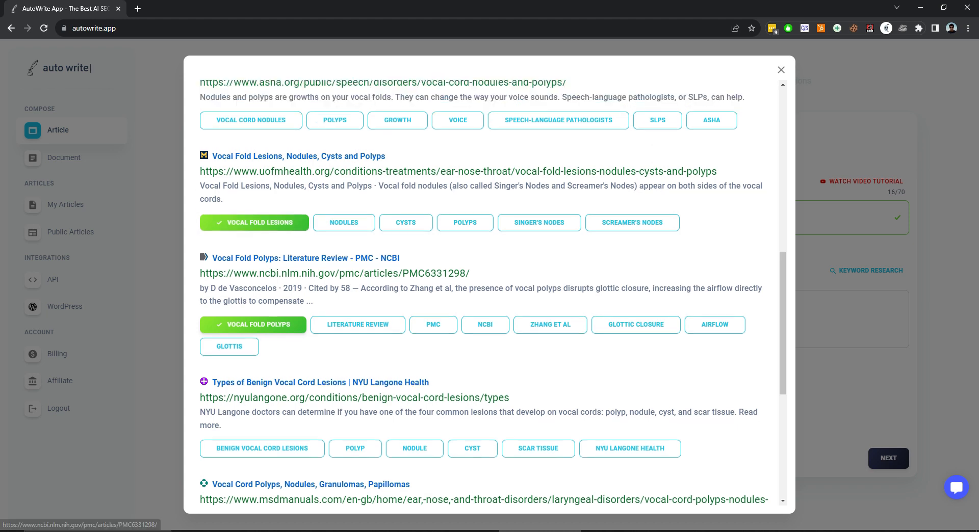
pyautogui.click(251, 183)
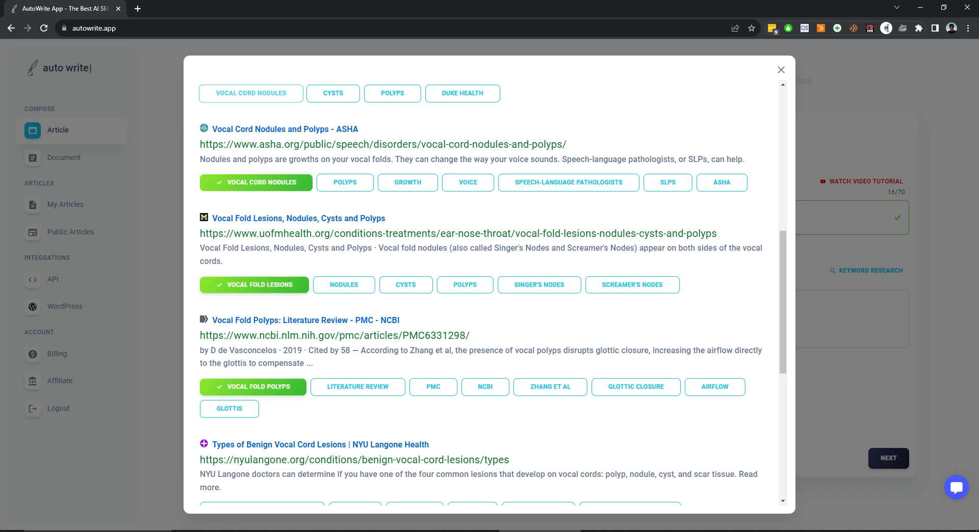
pyautogui.click(250, 93)
# Also select Strained Voice, Breathy Voice, "vocal cord polyp" and "polyp in vocal cord", and close the keyword research.
pyautogui.scroll(5, 251, 92)
pyautogui.scroll(-8, 255, 348)
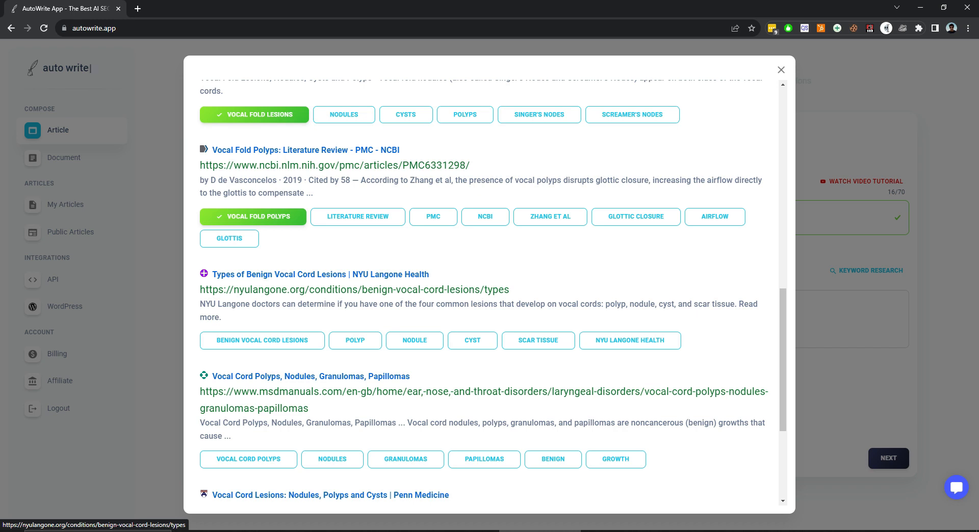
pyautogui.scroll(5, 484, 291)
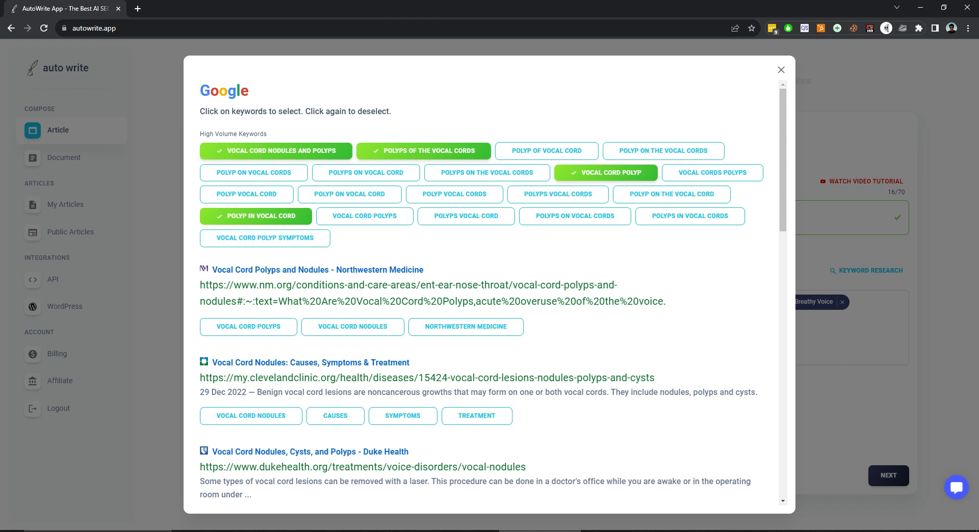
pyautogui.scroll(-15, 489, 293)
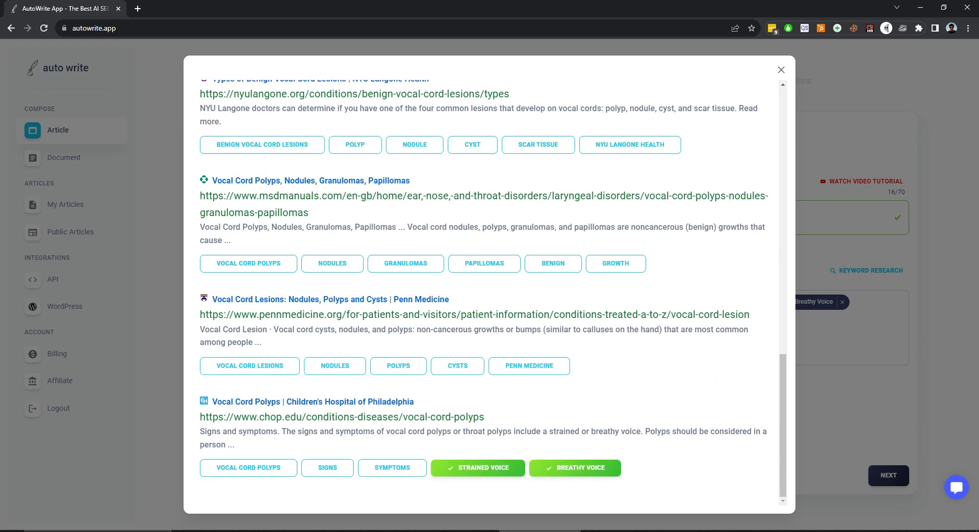
pyautogui.press('Escape')
# Add the doctor's full name with title as a custom SEO keyword.
pyautogui.scroll(-1, 555, 286)
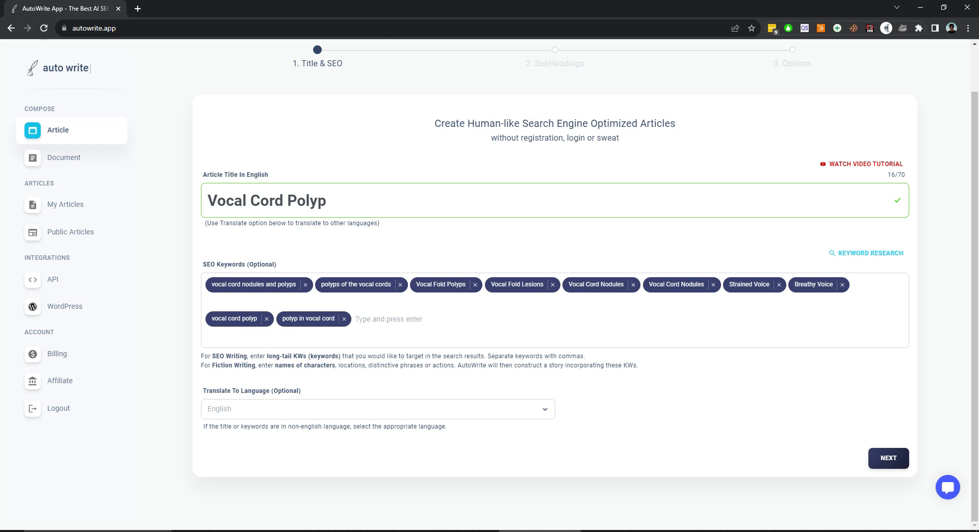
pyautogui.click(389, 319)
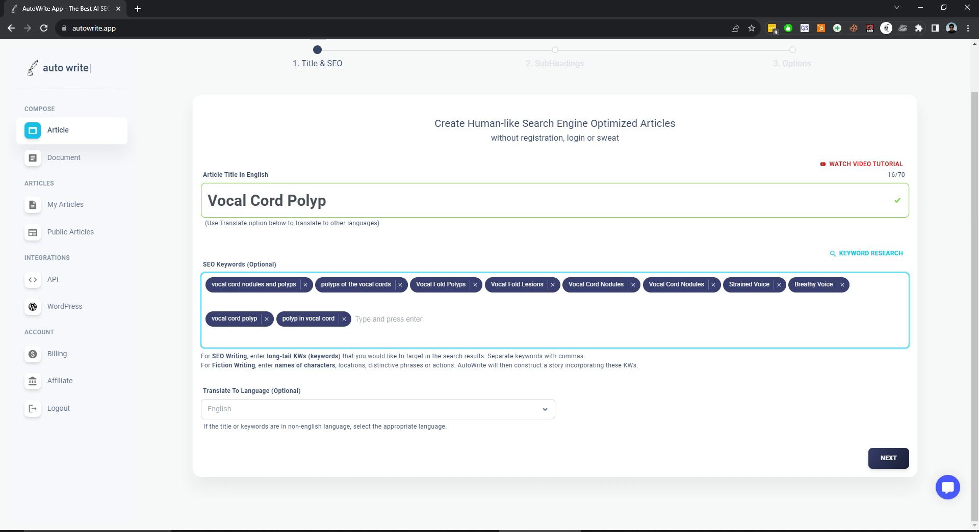
pyautogui.write('Dr John Smith')
pyautogui.press('Return')
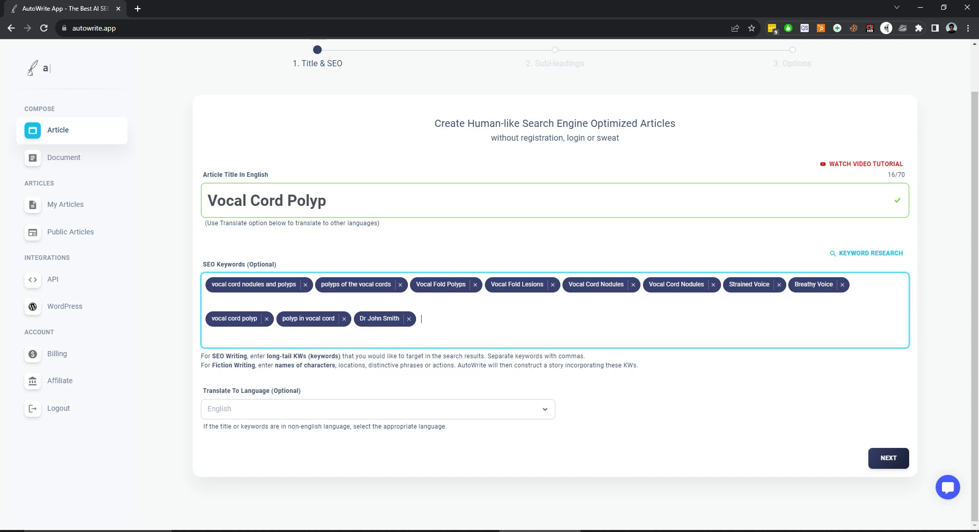
# Add the name of the doctor's clinic as another SEO keyword and continue to the subheadings stage.
pyautogui.write("Dr. Jon's Clinich")
pyautogui.press('Return')
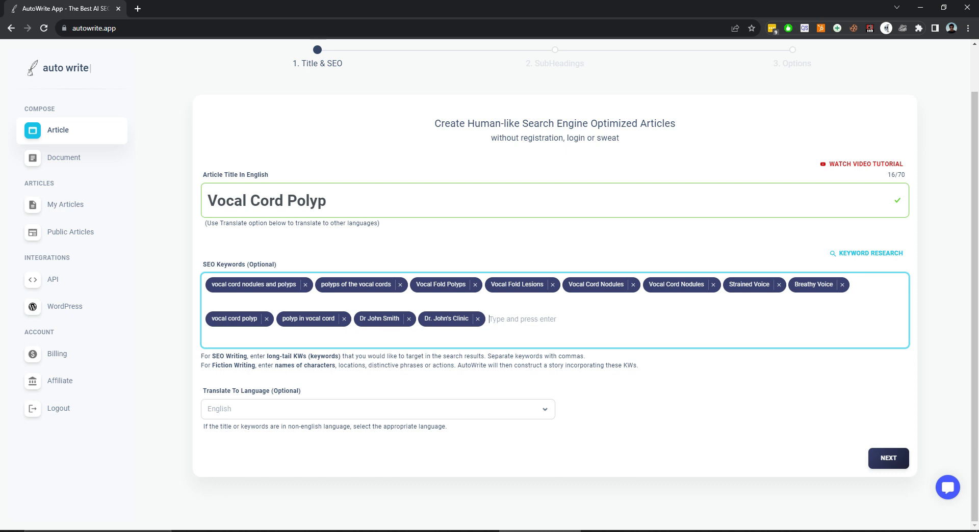
pyautogui.click(889, 458)
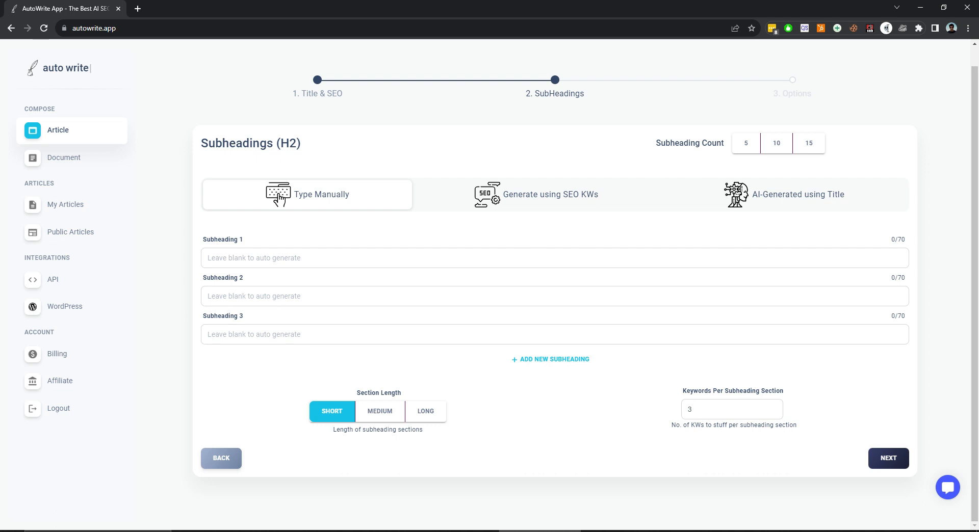
# Set the article's subheading count to 15.
pyautogui.click(809, 143)
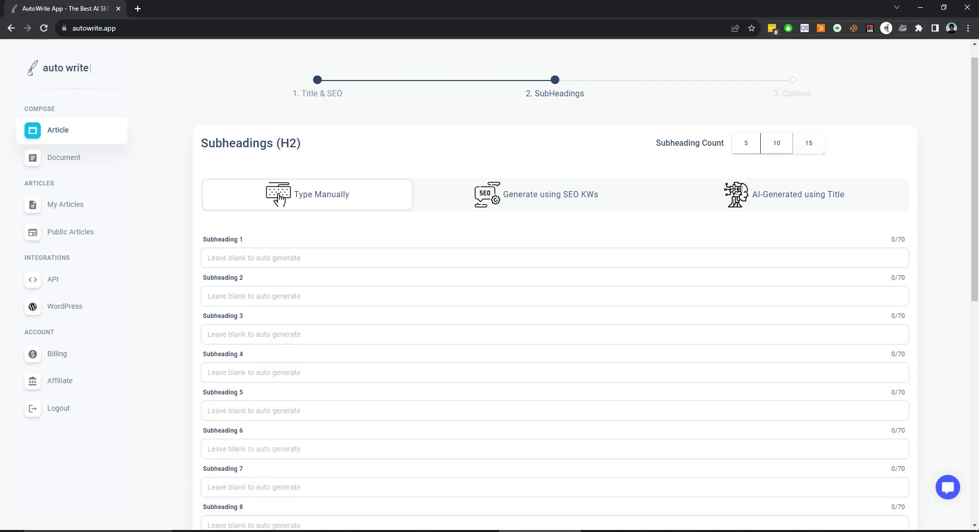
pyautogui.scroll(-9, 554, 306)
pyautogui.scroll(8, 555, 306)
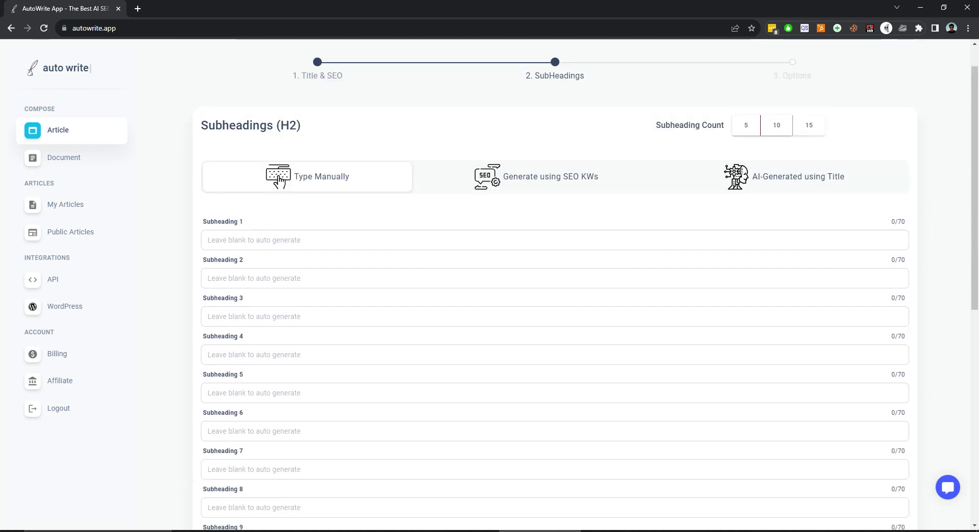
# Compare the SEO-keyword subheading generator with manual entry and look over the blank subheading fields and section settings.
pyautogui.click(537, 177)
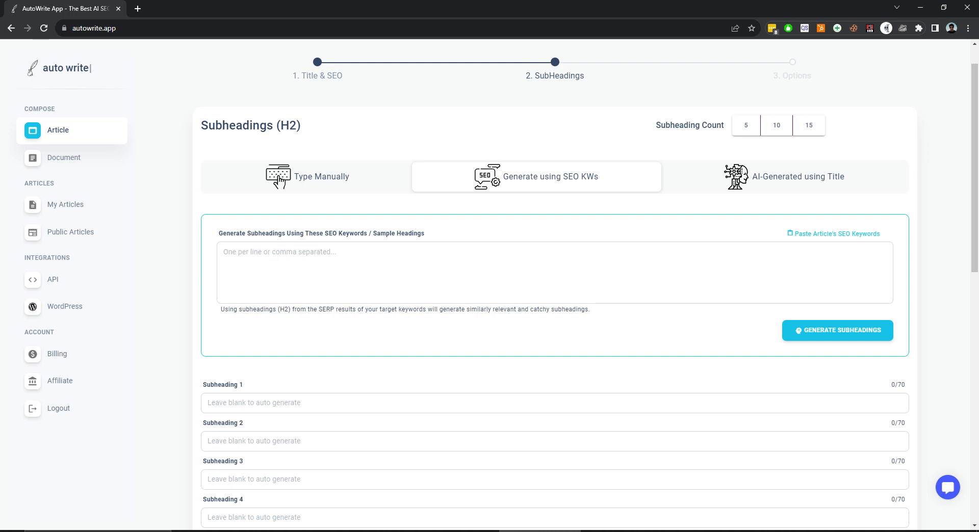
pyautogui.scroll(-2, 555, 285)
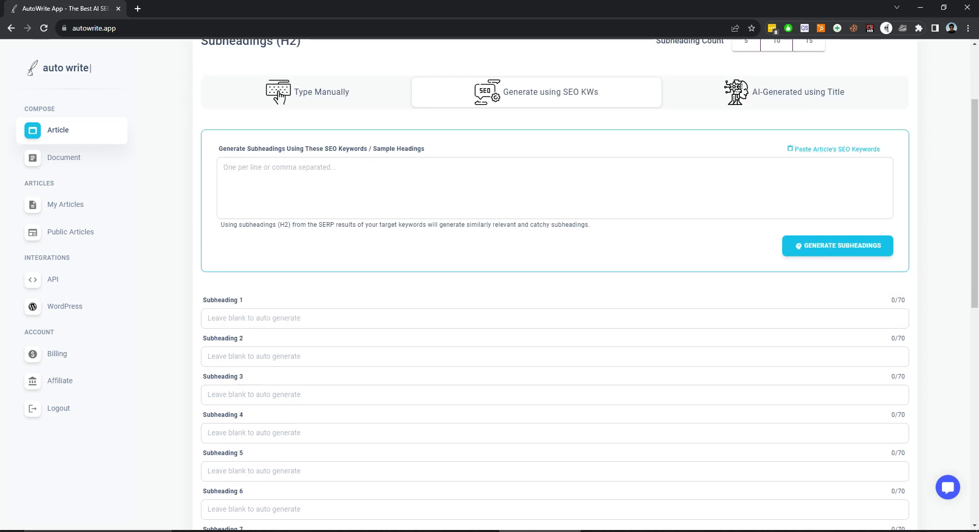
pyautogui.click(280, 97)
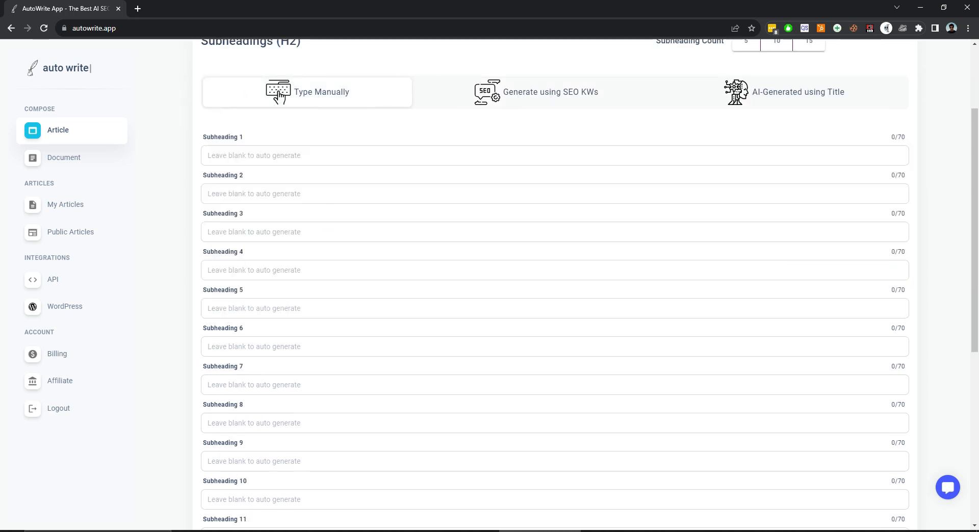
pyautogui.scroll(-7, 555, 286)
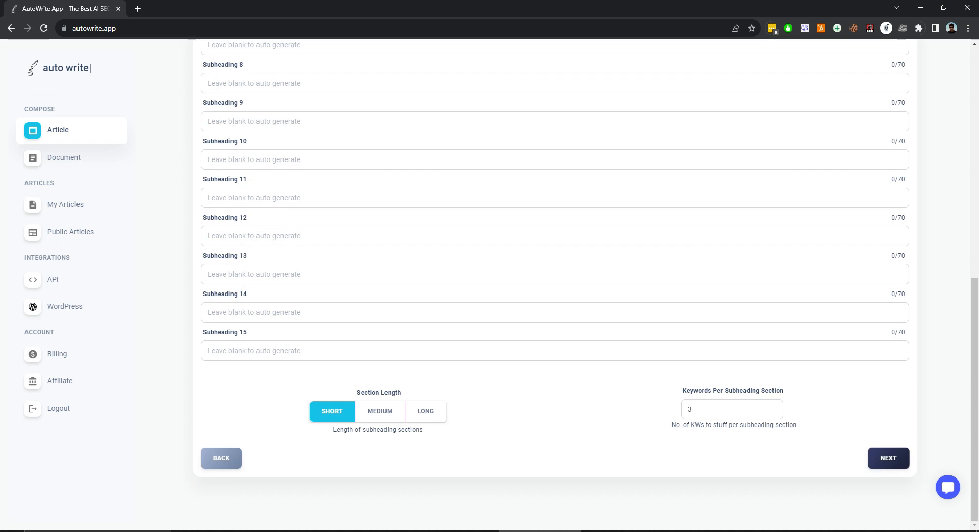
pyautogui.scroll(9, 554, 286)
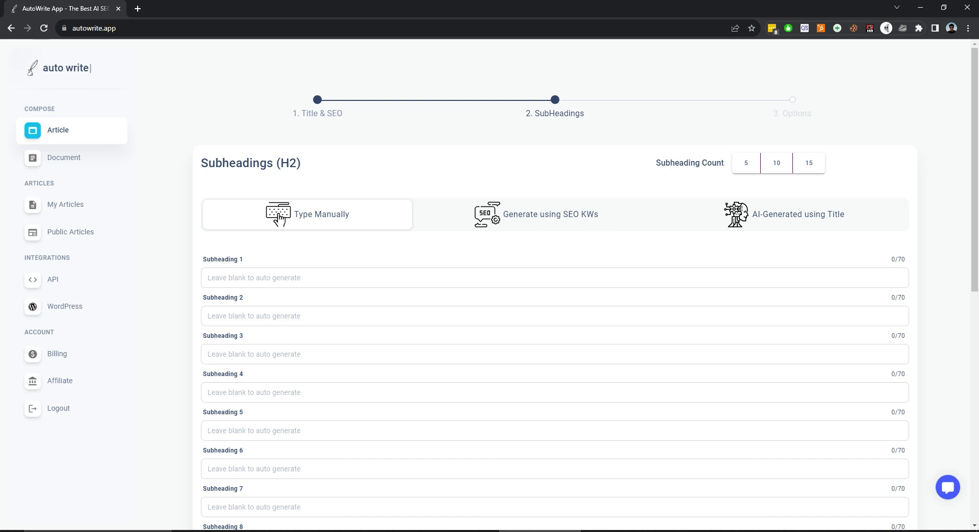
# Switch to generating subheadings from SEO keywords and paste the article's SEO keywords as the source list.
pyautogui.click(536, 214)
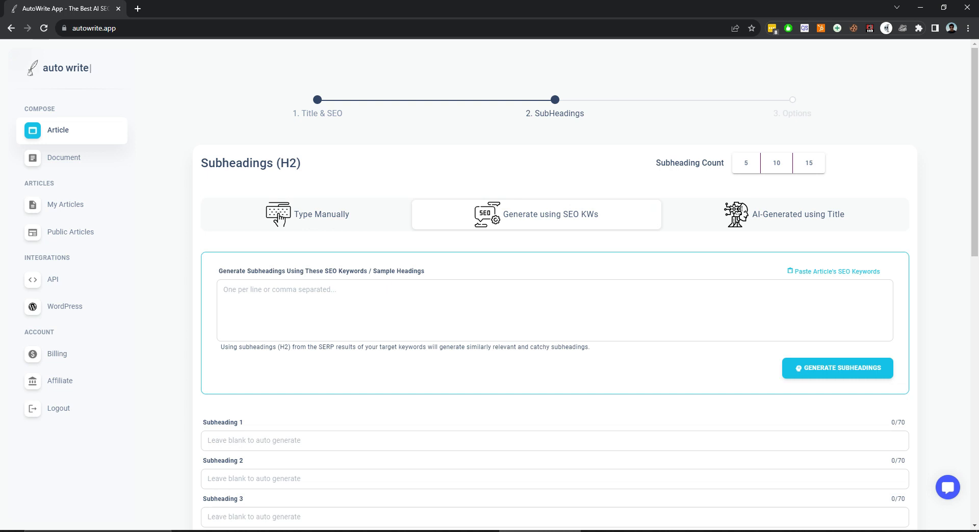
pyautogui.click(224, 290)
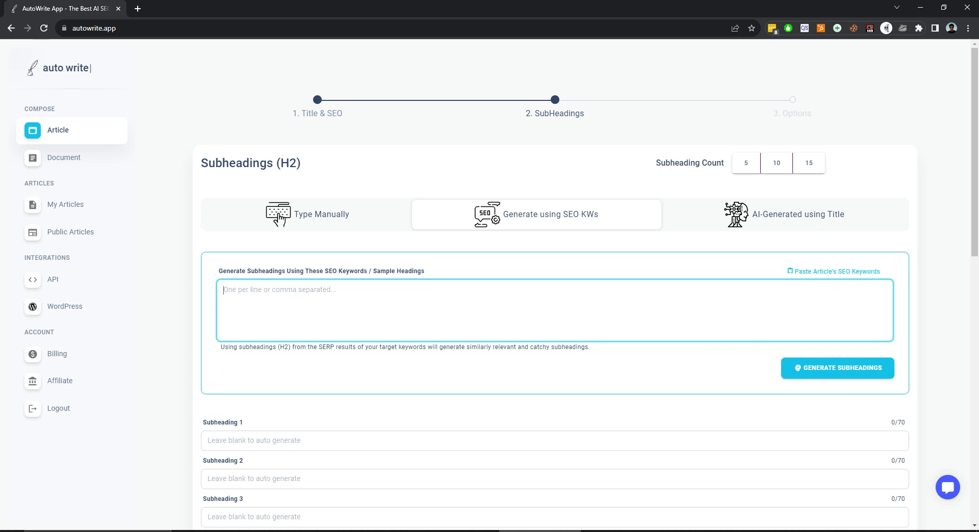
pyautogui.scroll(-3, 837, 367)
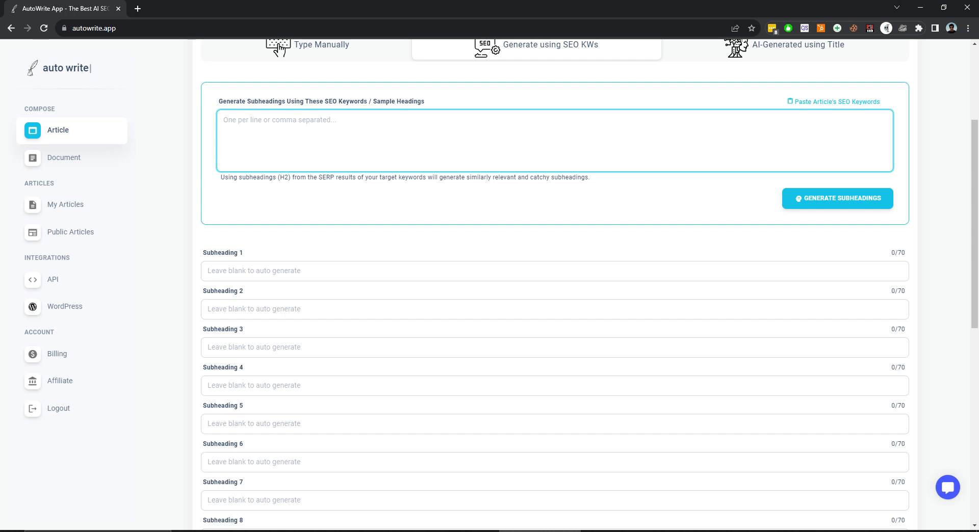
pyautogui.scroll(2, 555, 286)
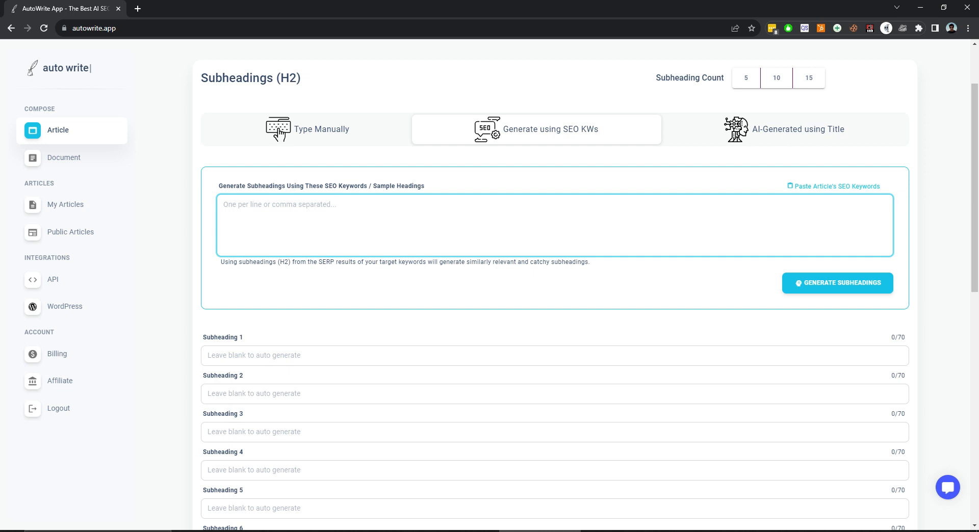
pyautogui.hotkey('ctrl', 'v')
pyautogui.scroll(2, 555, 286)
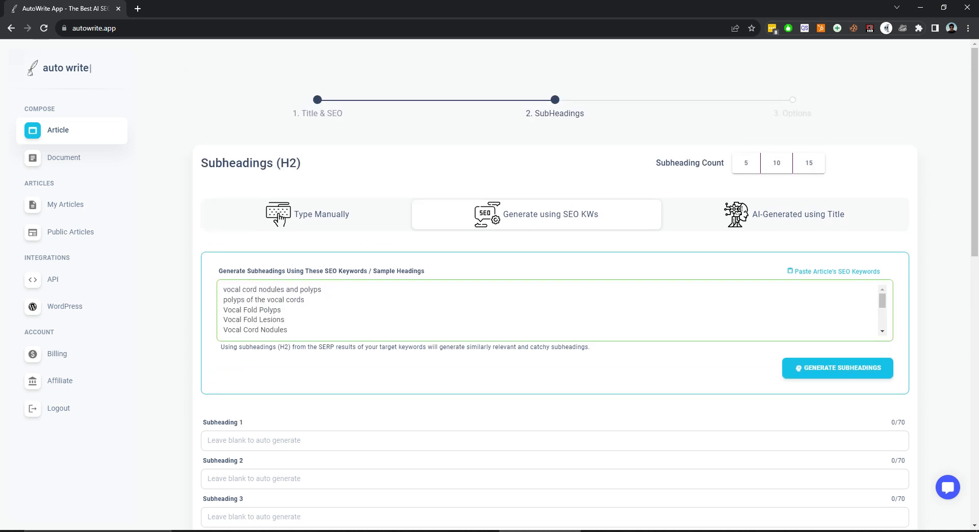
# Check the pasted keyword list through to its last entry and clear the whole list.
pyautogui.click(275, 331)
pyautogui.scroll(5, 275, 310)
pyautogui.scroll(-5, 275, 310)
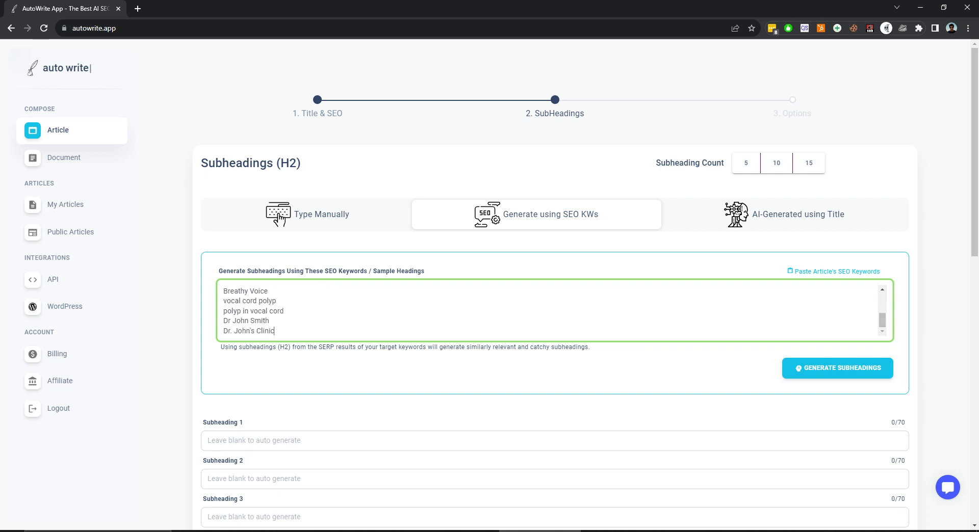
pyautogui.hotkey('ctrl', 'a')
pyautogui.press('BackSpace')
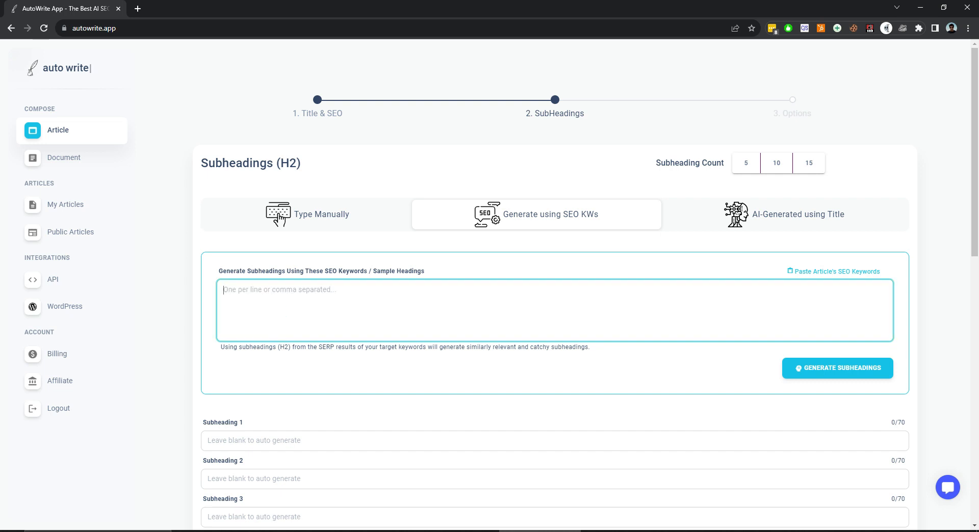
# Leave all 15 subheadings blank for automatic generation, keep short sections, and continue to the article options.
pyautogui.scroll(-10, 555, 286)
pyautogui.scroll(3, 555, 286)
pyautogui.scroll(4, 555, 285)
pyautogui.scroll(-7, 555, 285)
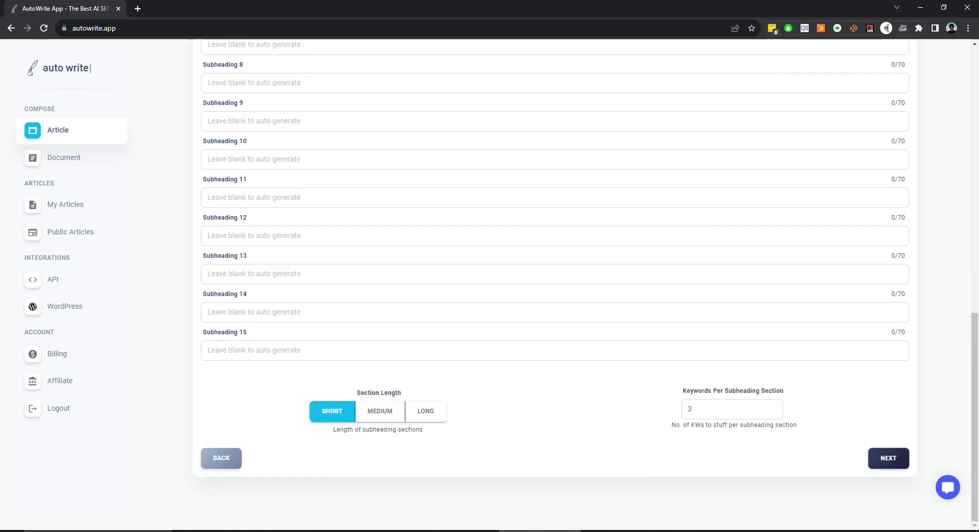
pyautogui.click(889, 458)
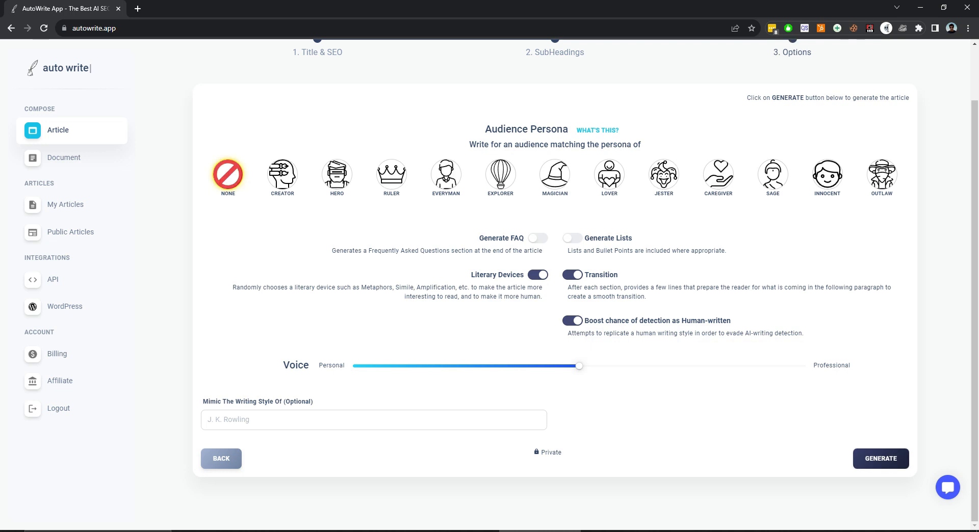
# Enable Generate FAQ and Generate Lists for the article and generate it.
pyautogui.click(538, 238)
pyautogui.click(572, 238)
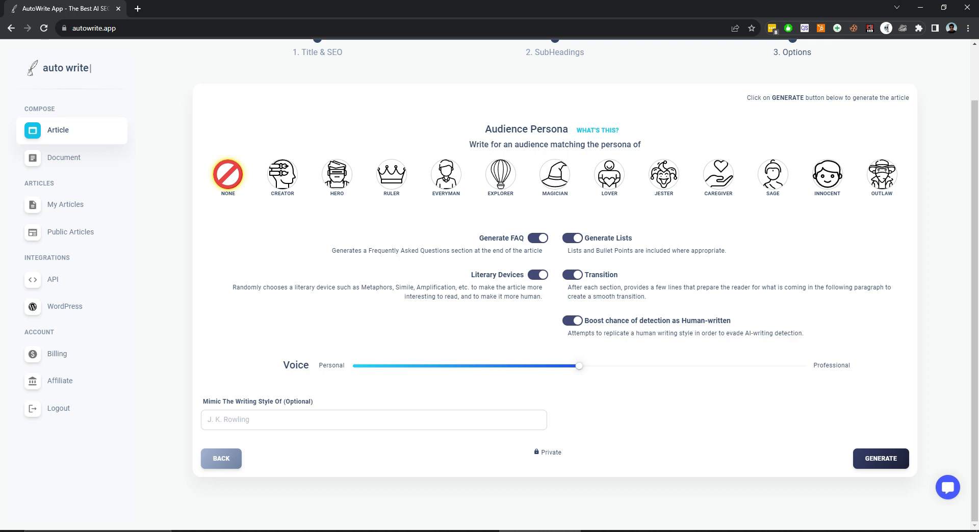
pyautogui.click(881, 458)
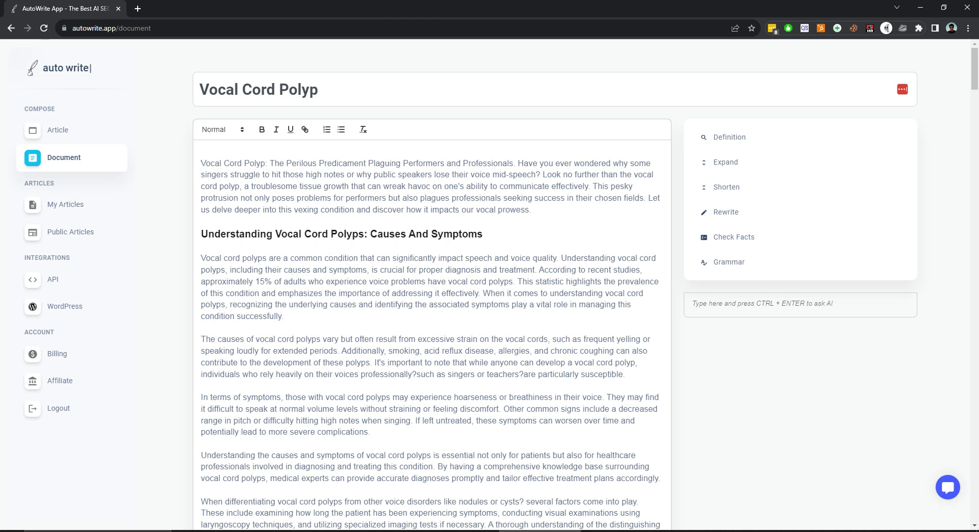
# Read through the generated Vocal Cord Polyp article, examining its headings, lists, section transitions and the treatment and recovery sections.
pyautogui.scroll(-7, 432, 285)
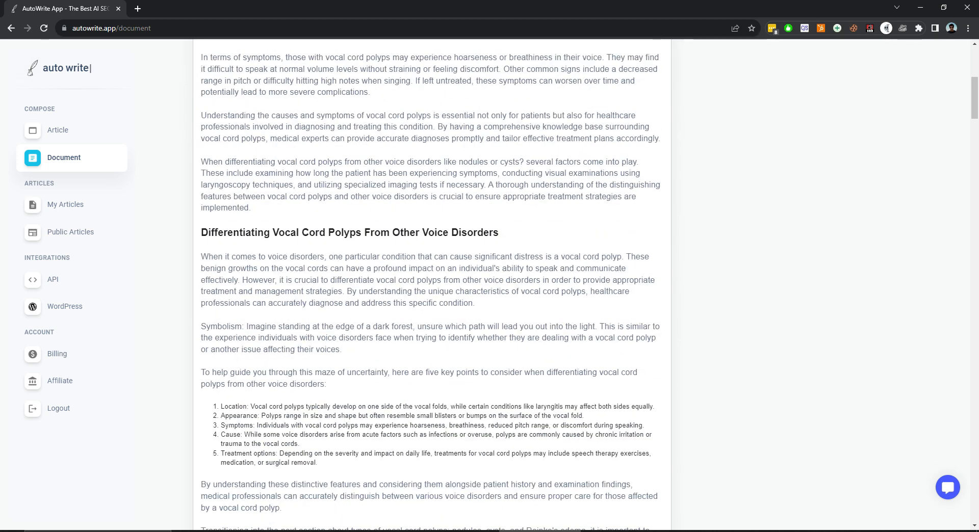
pyautogui.scroll(-7, 431, 286)
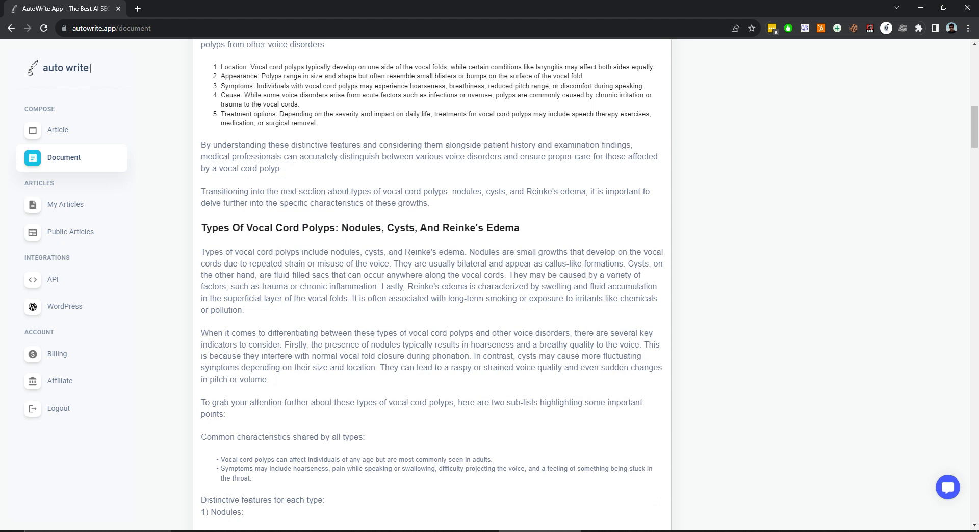
pyautogui.scroll(-9, 431, 285)
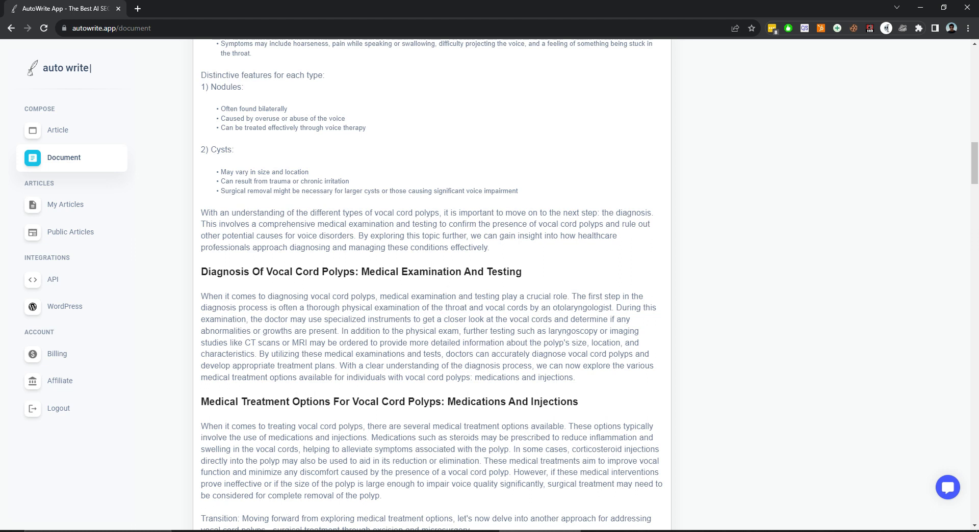
pyautogui.scroll(-2, 432, 285)
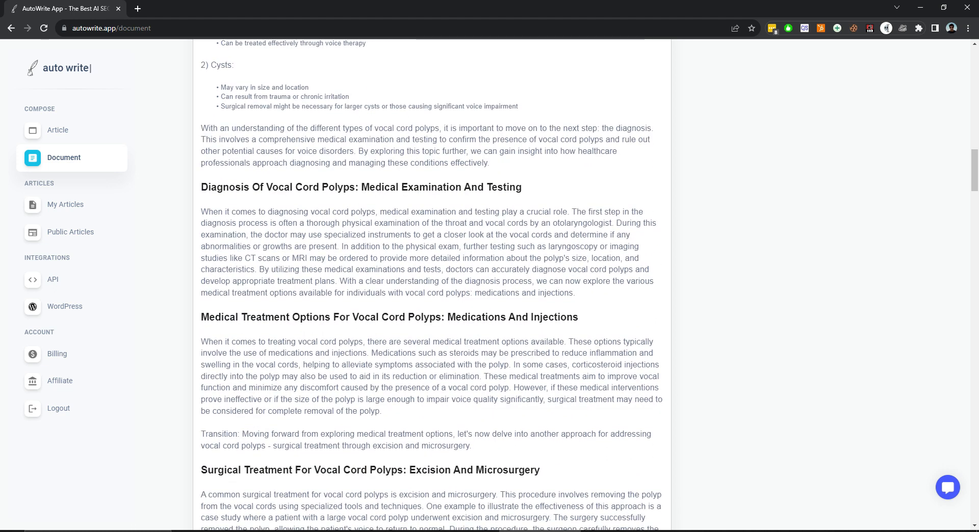
pyautogui.scroll(-4, 432, 286)
pyautogui.scroll(-2, 432, 286)
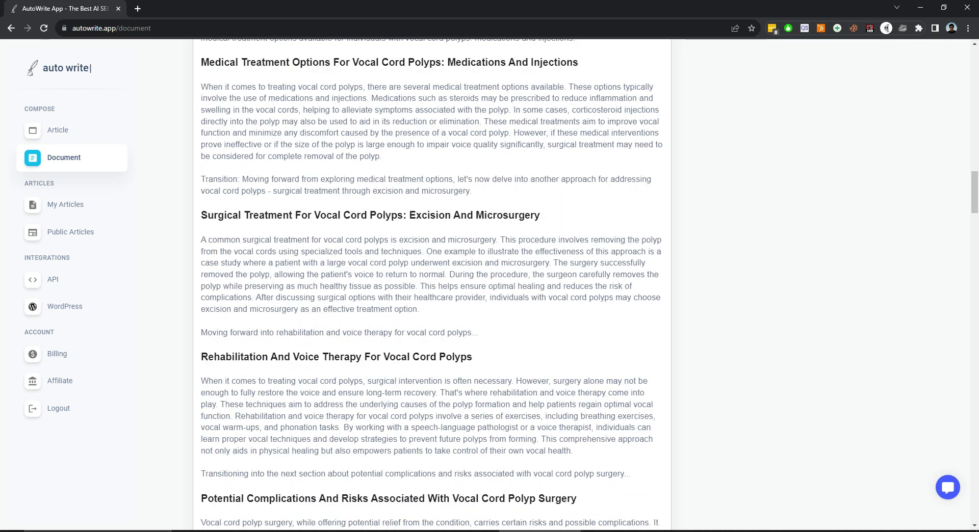
pyautogui.scroll(-5, 432, 286)
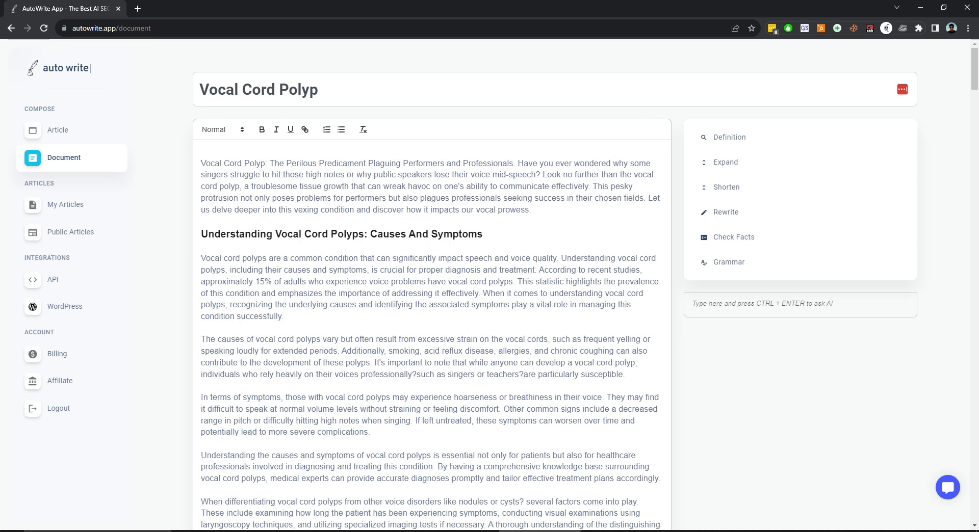
pyautogui.scroll(-20, 432, 285)
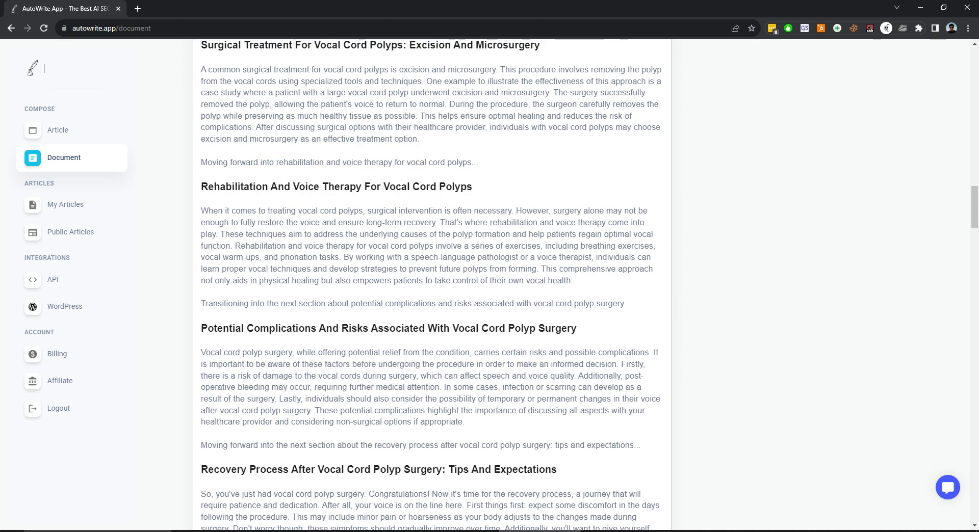
pyautogui.scroll(-5, 432, 286)
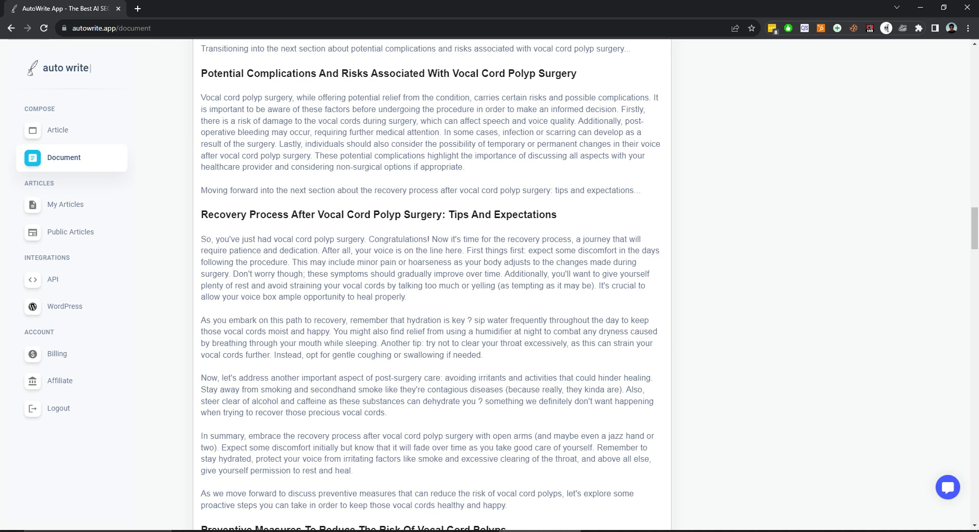
pyautogui.scroll(20, 432, 285)
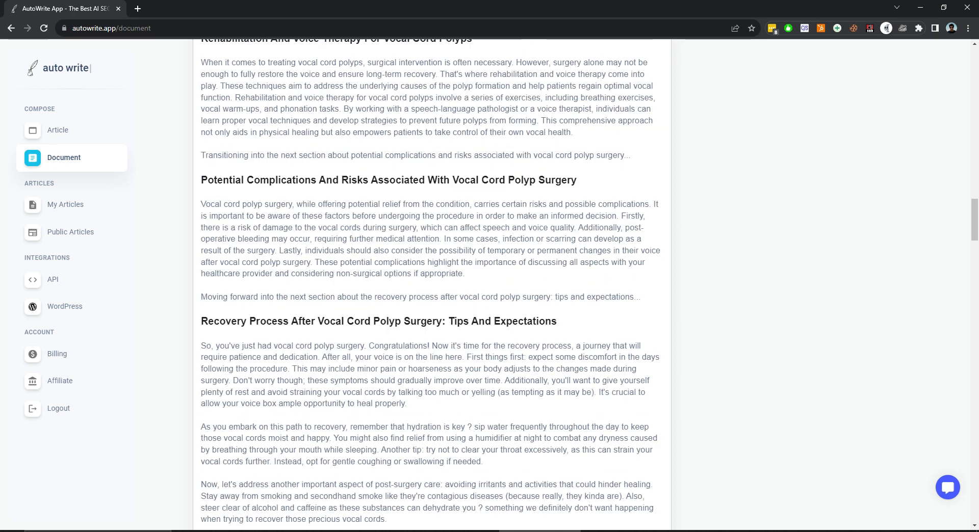